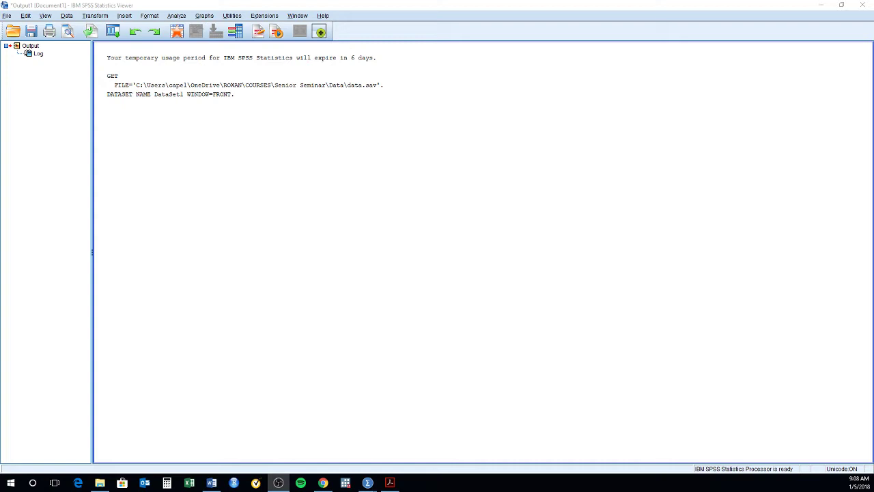
- Check the group presentation schedule in Acrobat Reader, and read the Assignment 7 instructions in Chrome
key(alt+Tab)
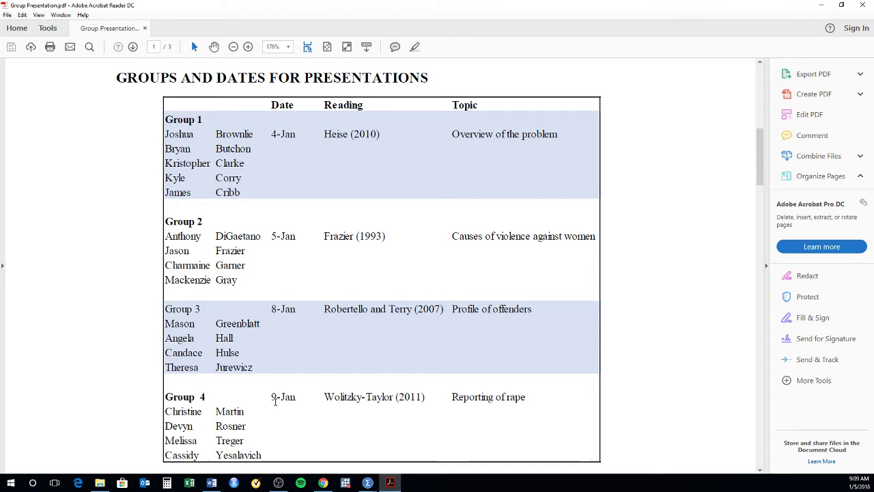
click(821, 6)
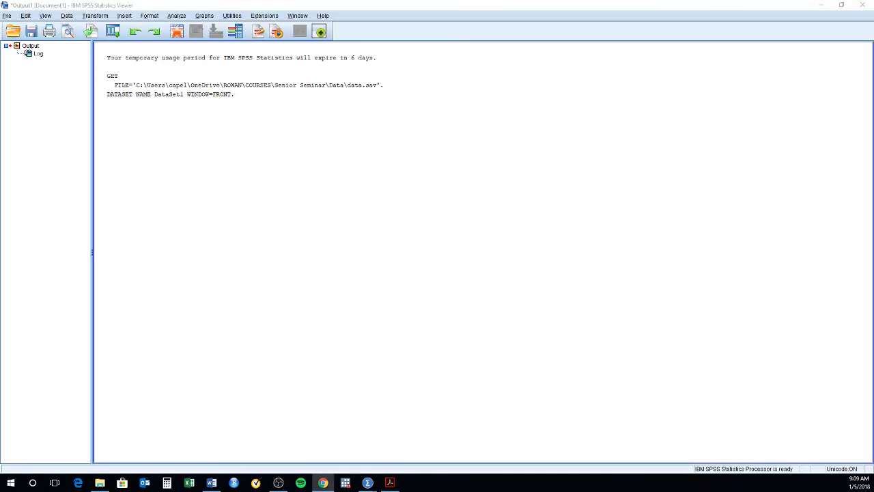
click(323, 483)
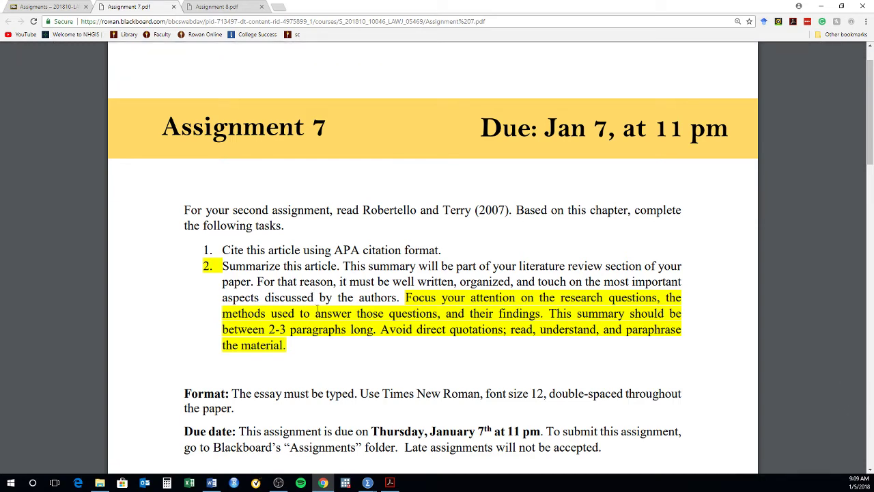
scroll(312, 298, down, 1)
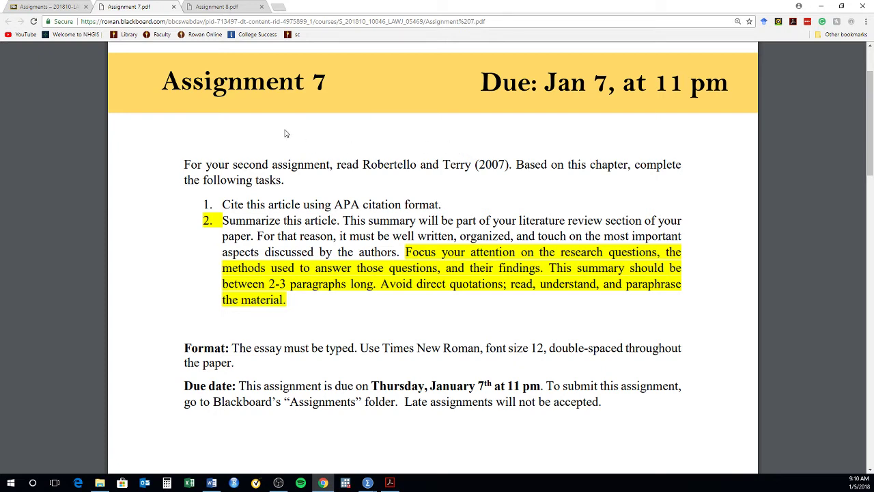
mouse_move(578, 67)
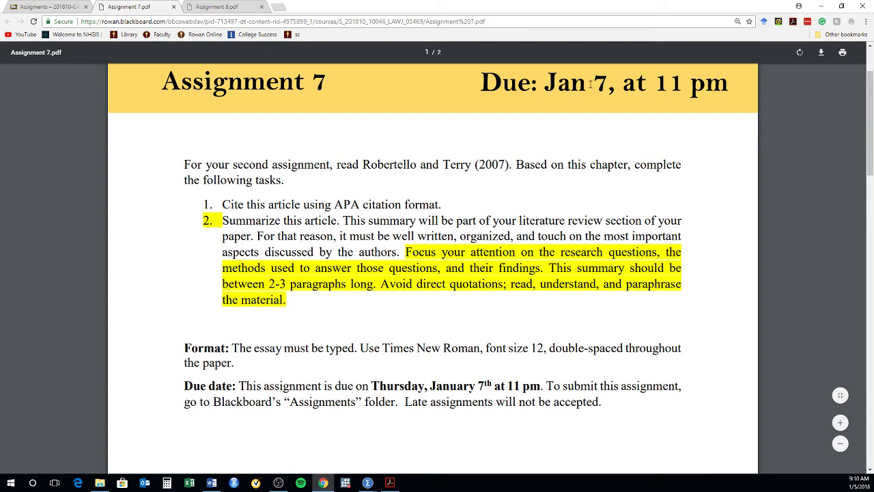
- Read the Assignment 8 instructions through to the due date, marking the phrase "Report your findings"
click(226, 8)
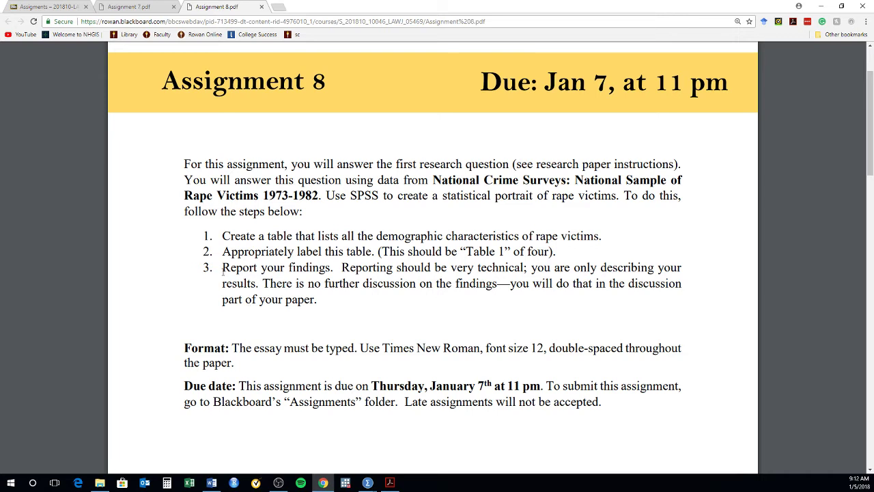
drag(223, 268, 331, 268)
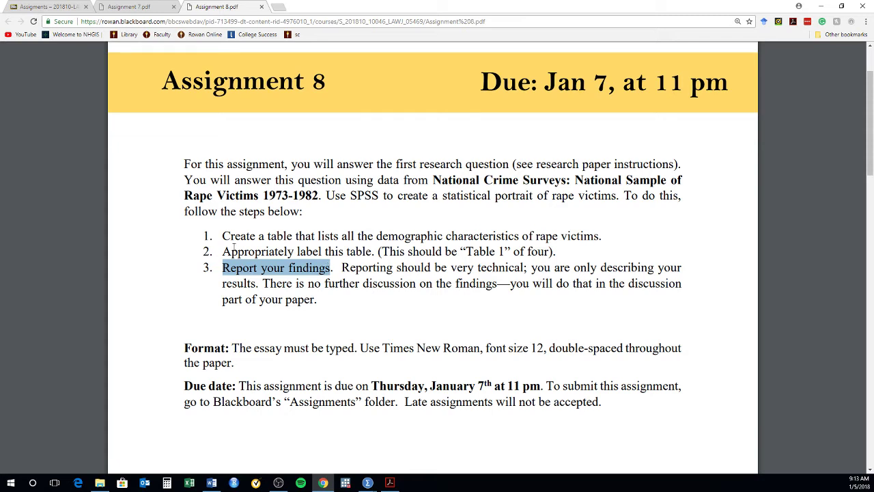
scroll(384, 351, down, 1)
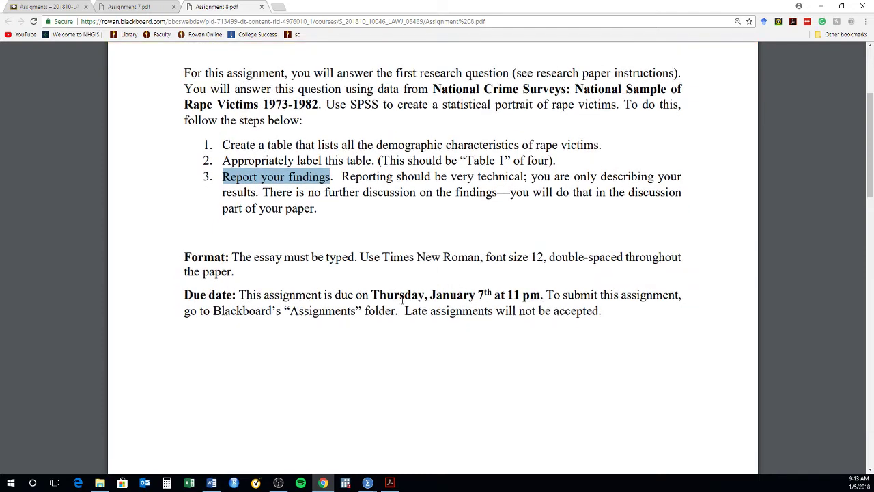
scroll(410, 342, up, 2)
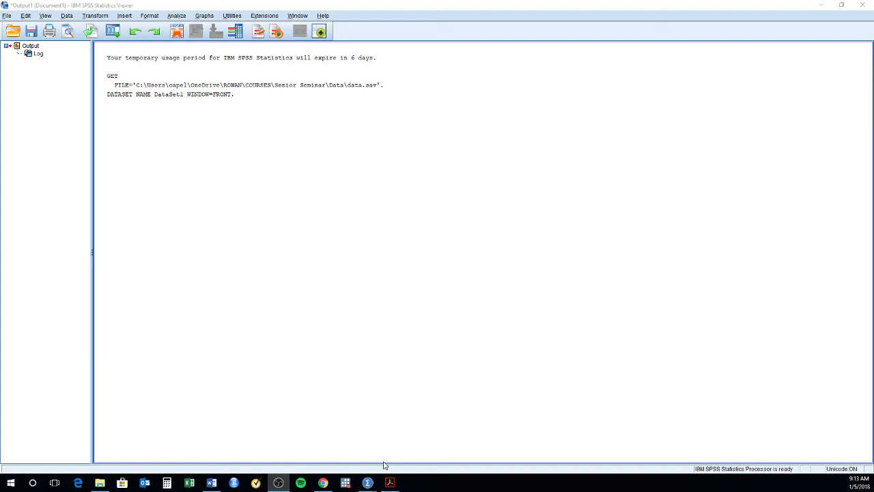
- Switch to the data.sav dataset in the SPSS Data Editor and widen the Label column to show the full variable labels
mouse_move(370, 484)
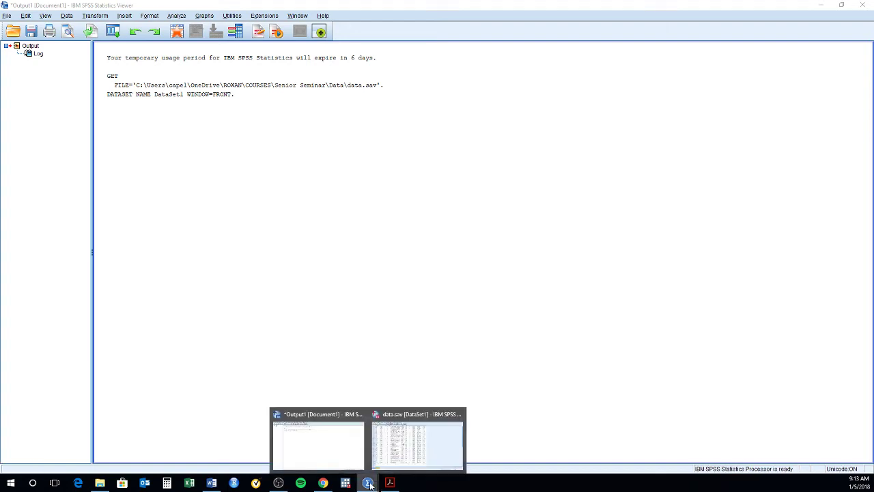
click(416, 458)
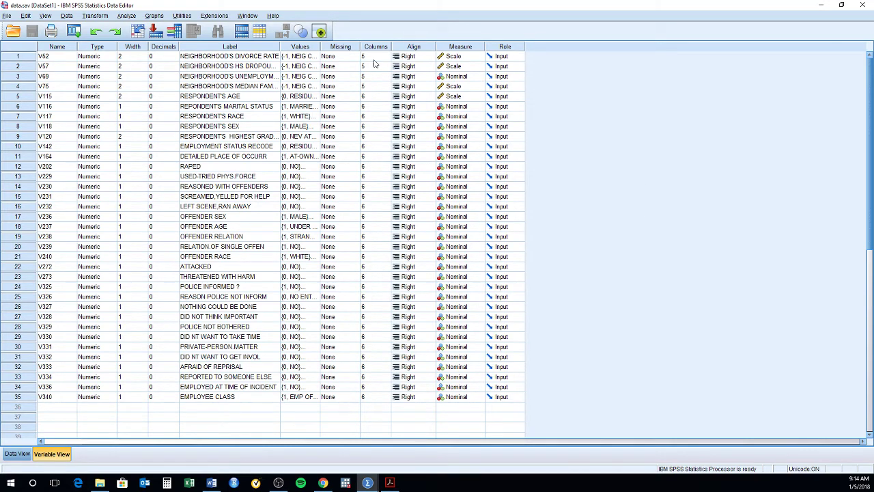
drag(280, 47, 349, 48)
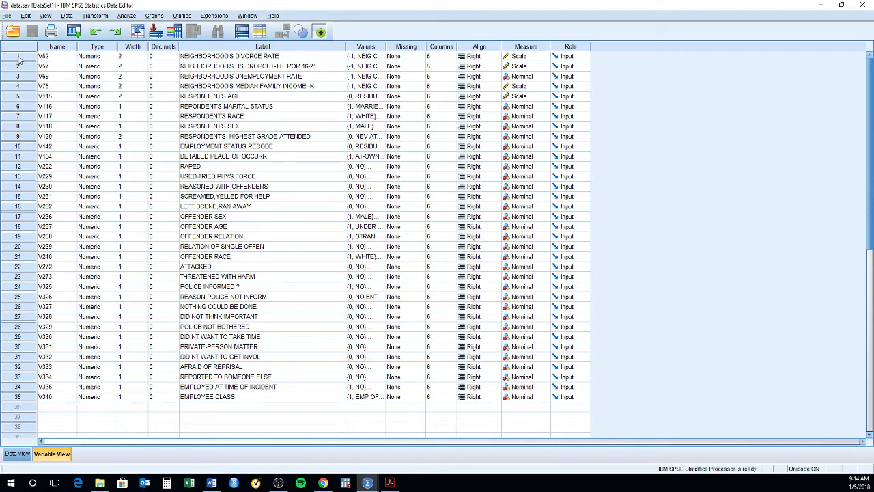
- Review the neighborhood variables V52 to V75 and the respondent demographic variables from V115 (age) to V142 (employment status)
drag(19, 60, 28, 87)
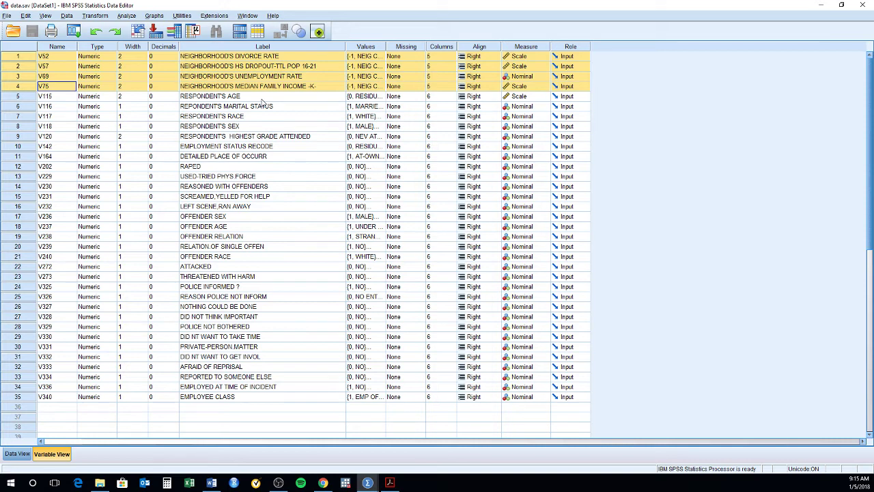
click(262, 100)
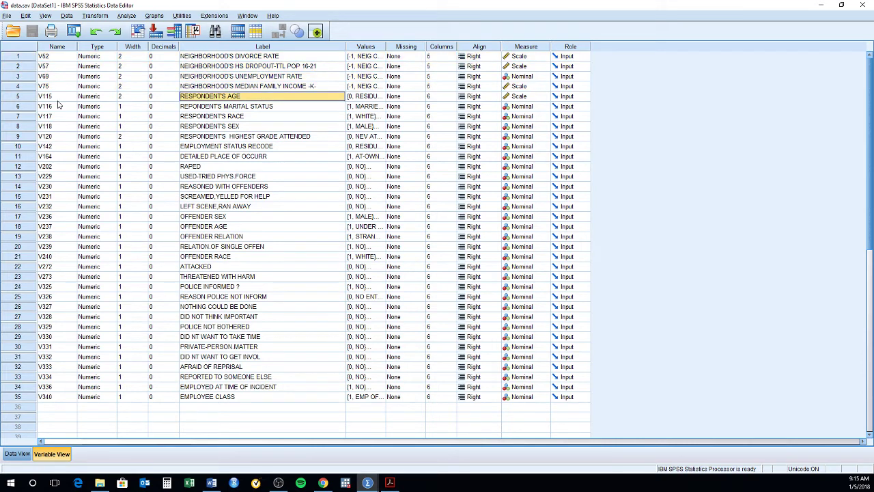
click(21, 99)
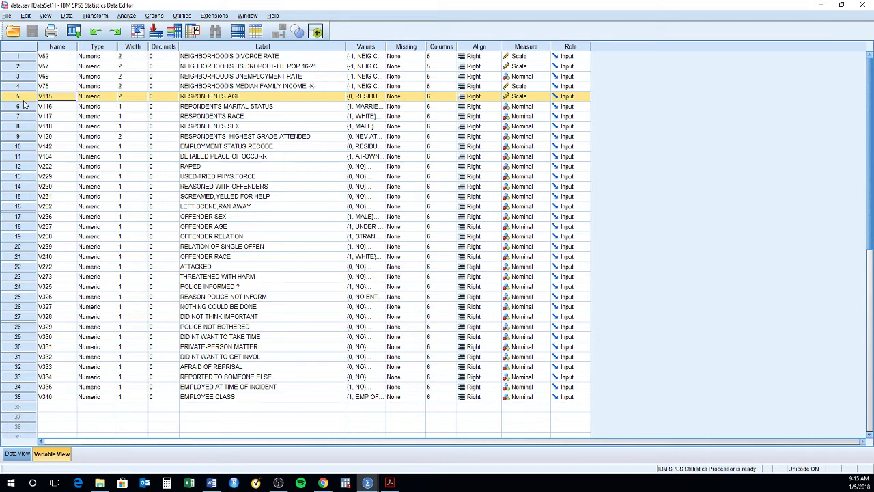
click(19, 106)
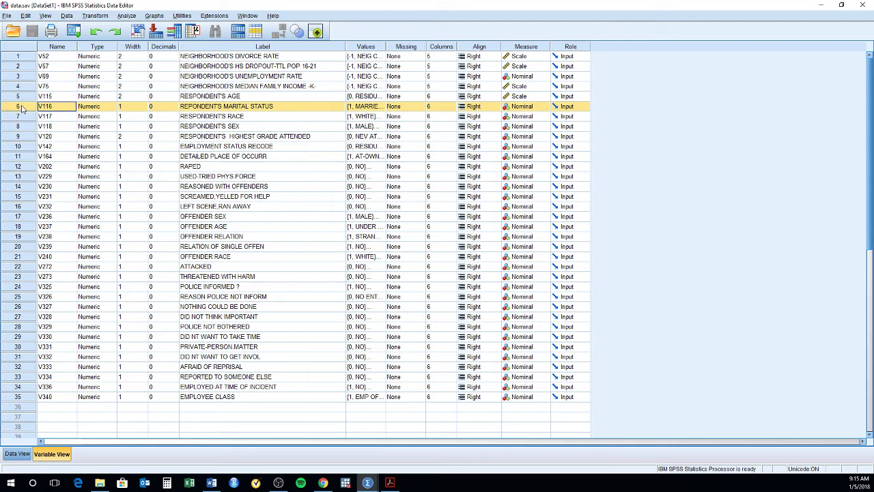
click(20, 117)
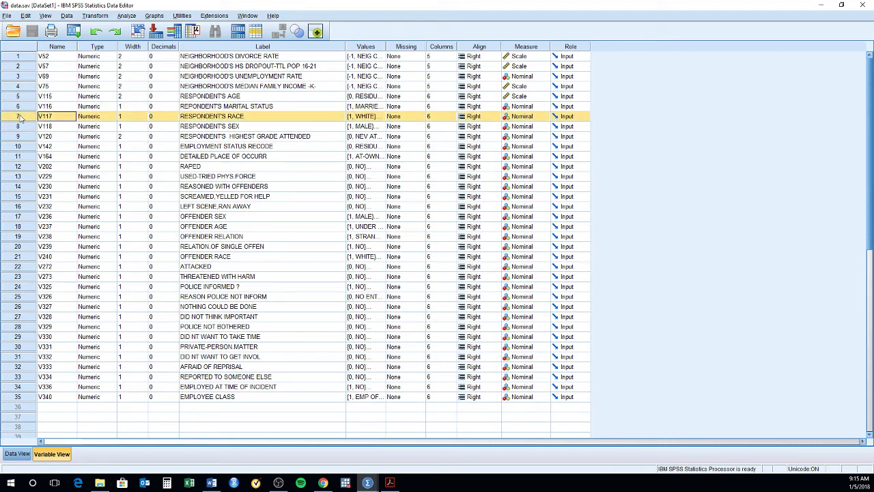
click(19, 127)
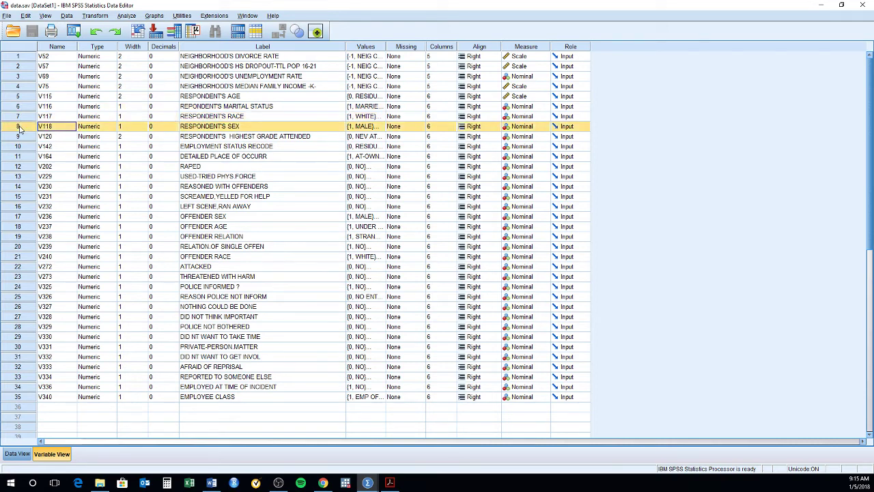
click(18, 137)
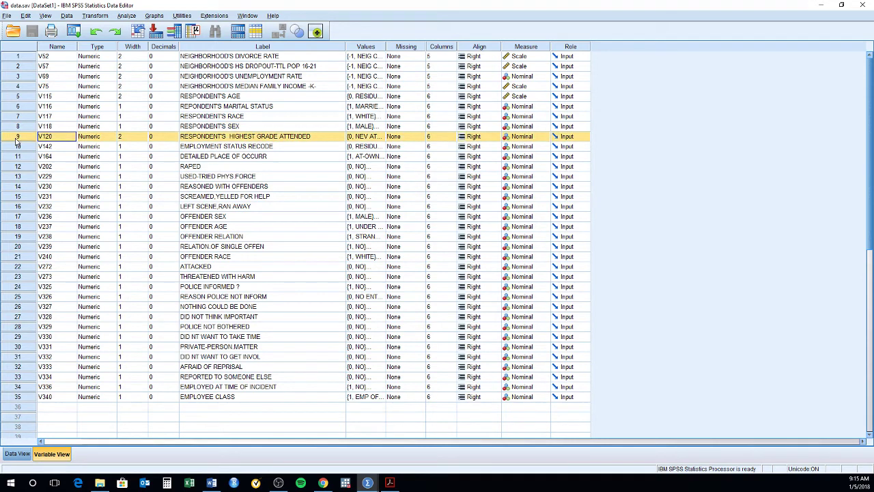
click(13, 147)
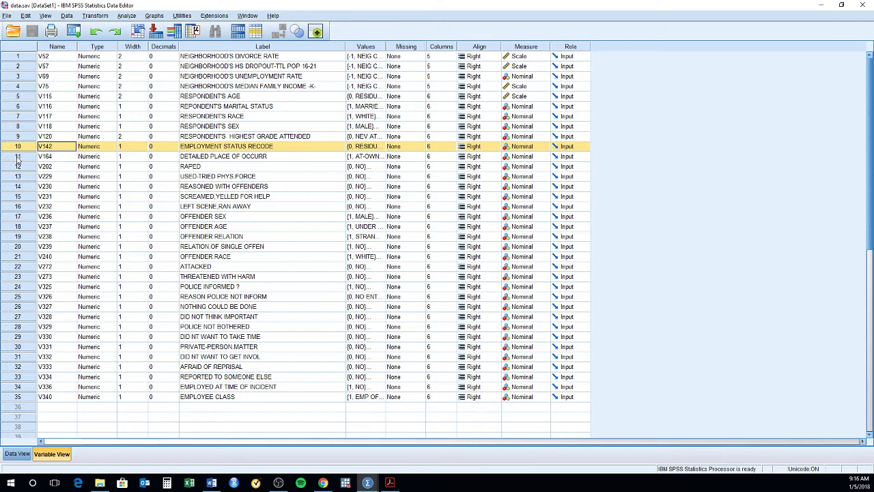
- Examine the incident variables one by one, from the detailed place of occurrence (V164) to leaving the scene (V232)
click(17, 156)
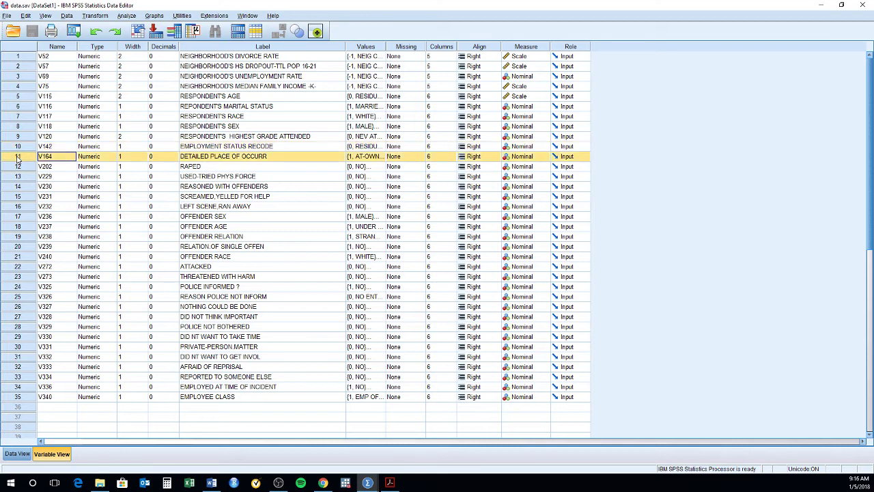
click(18, 167)
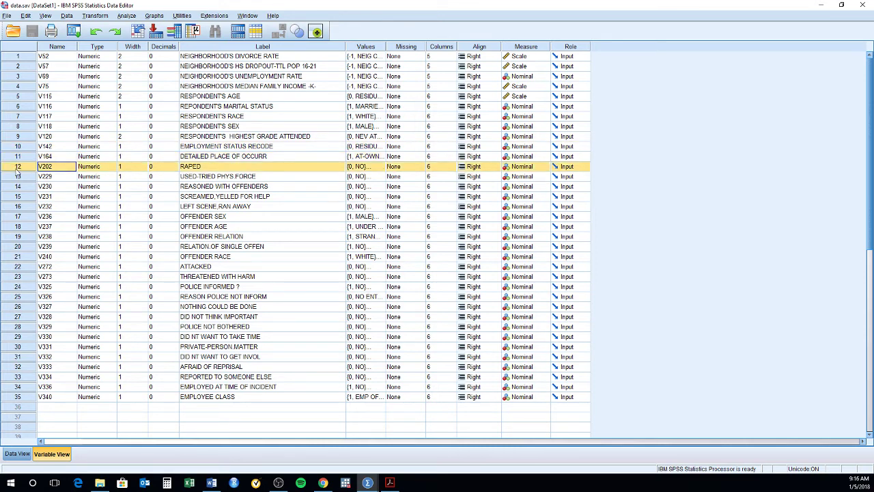
click(21, 177)
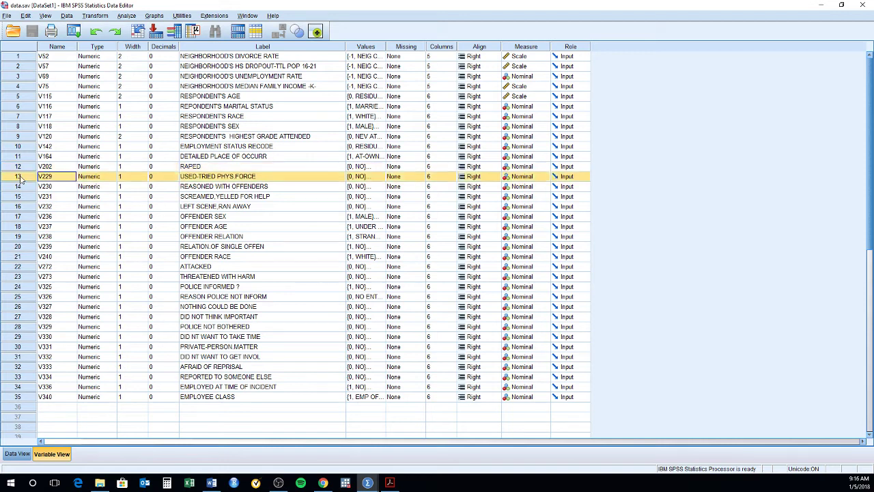
click(22, 187)
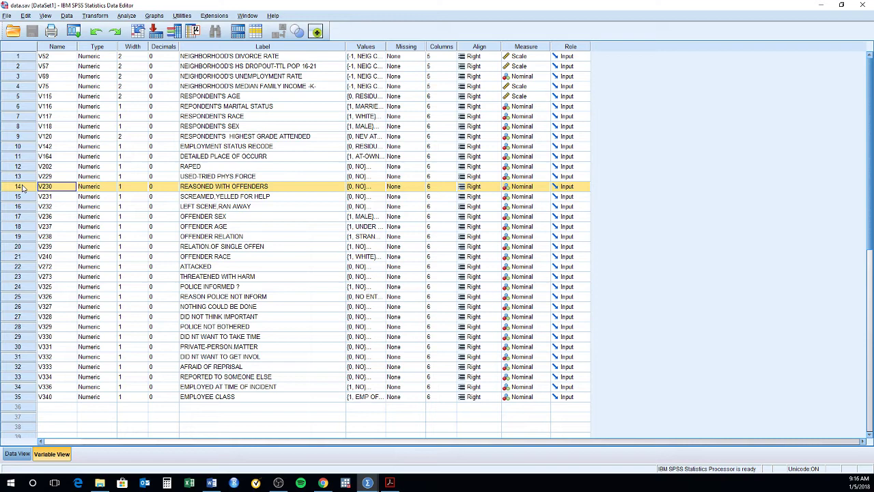
click(21, 197)
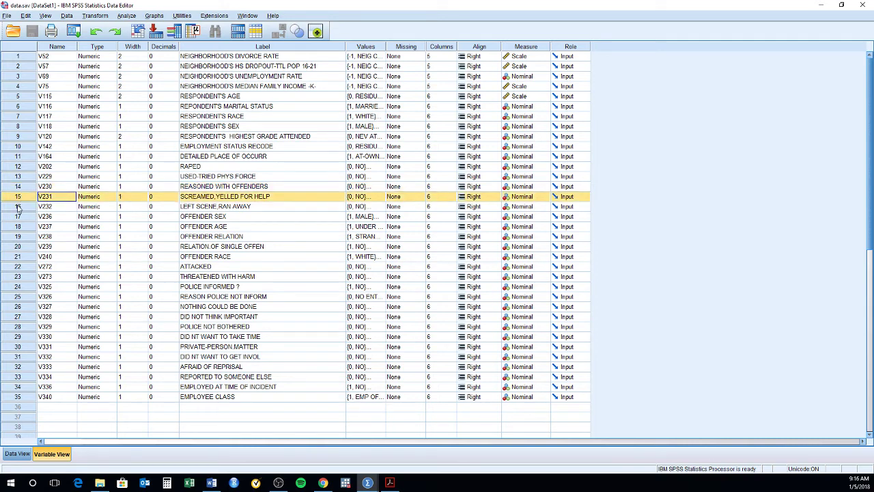
click(19, 208)
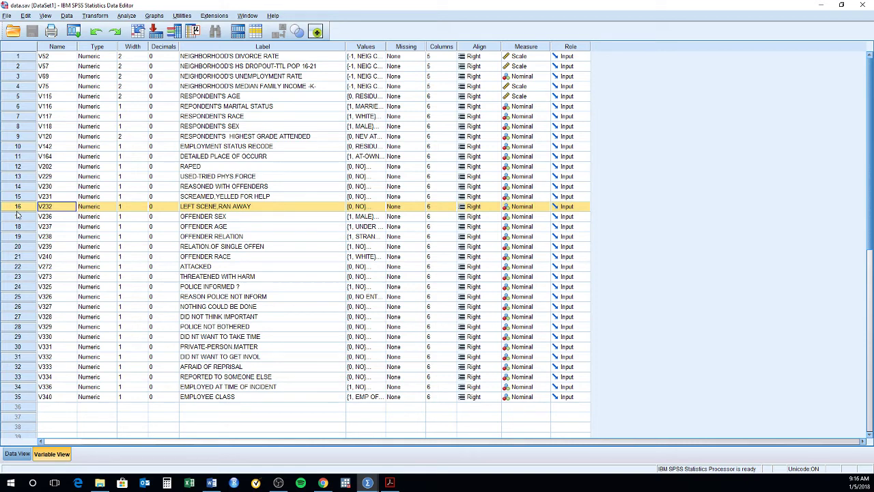
- Review the offender variables V236 to V240, covering sex, age, relation, relation of single offender and race
click(19, 217)
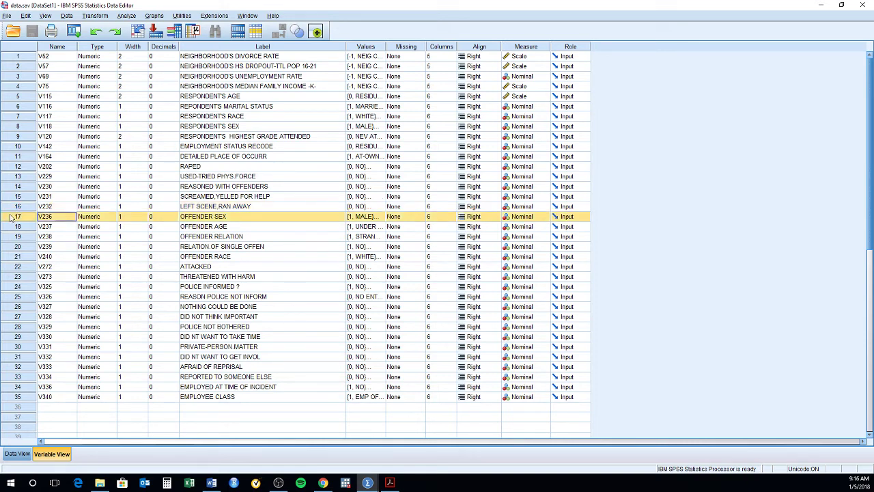
drag(11, 222, 11, 238)
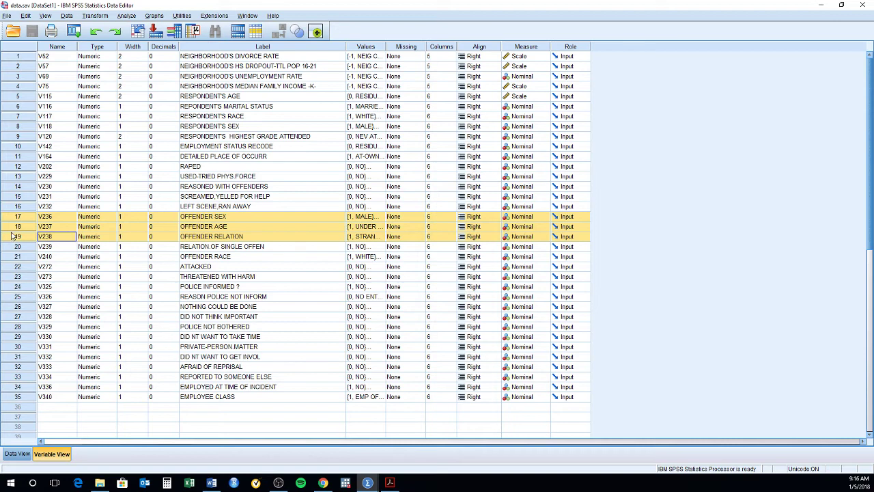
scroll(11, 236, down, 2)
scroll(11, 236, down, 1)
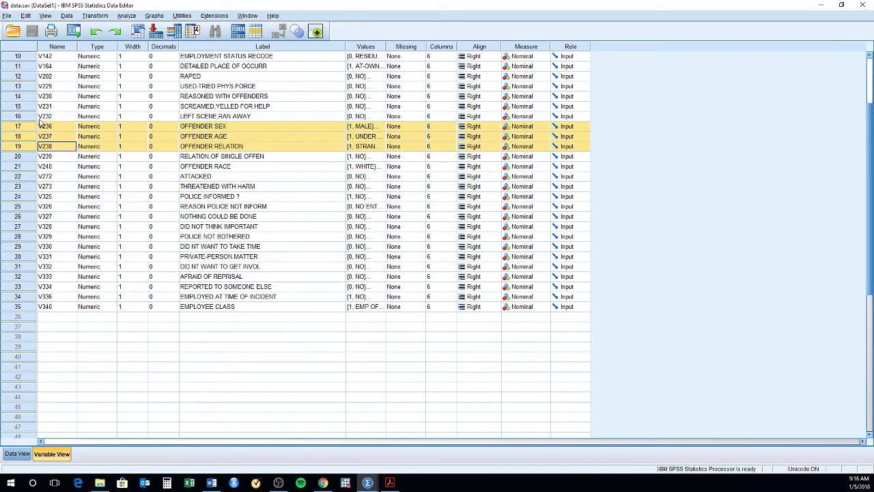
click(186, 158)
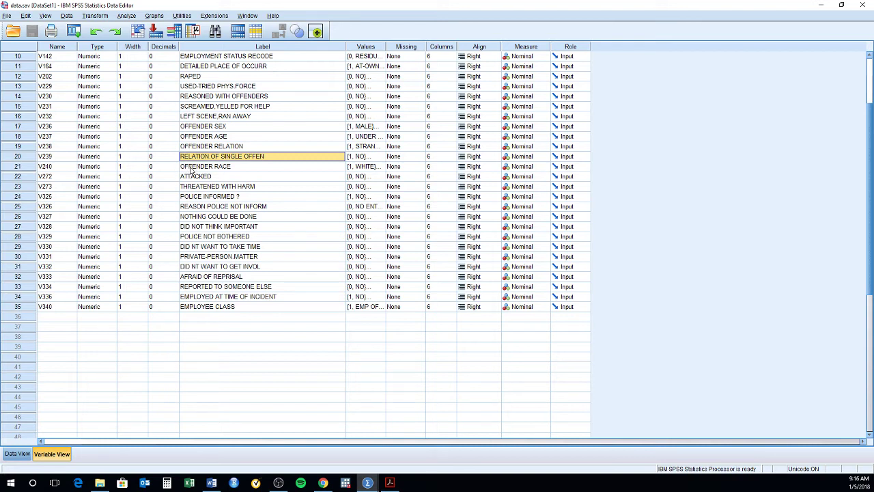
click(192, 171)
- Review the attack and threat variables V272 and V273 and the police reporting variables V325 and V326
click(23, 179)
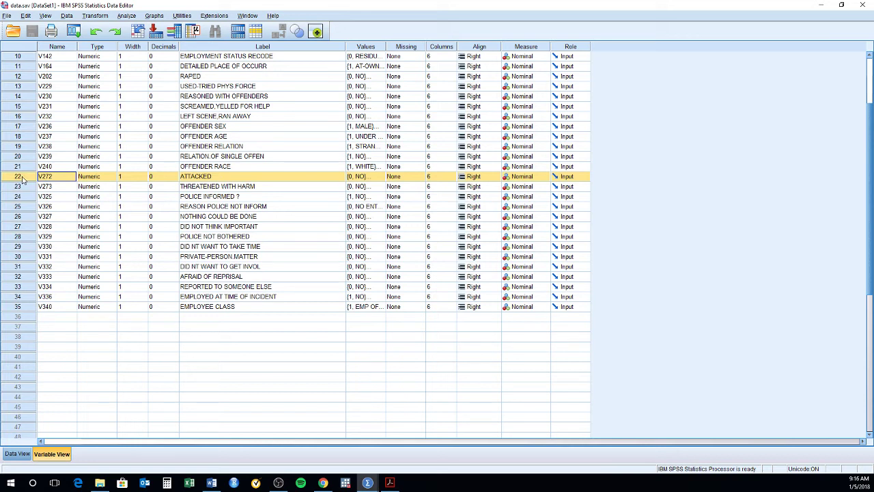
click(22, 187)
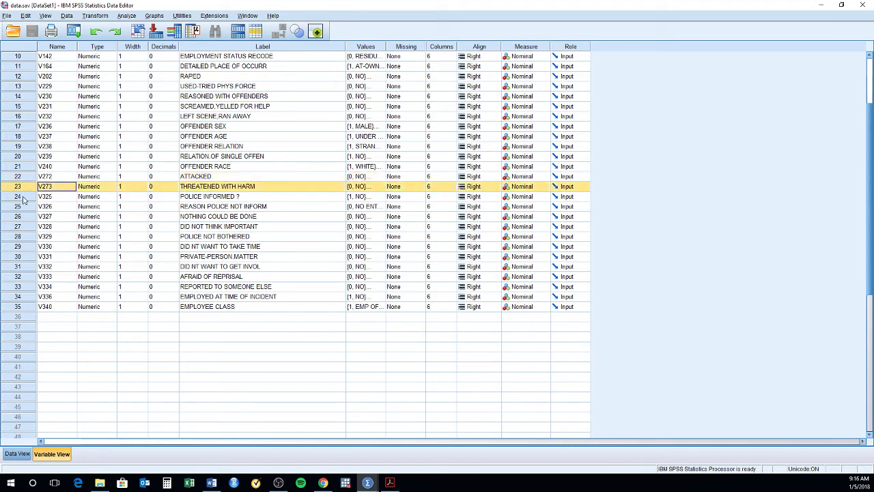
click(23, 197)
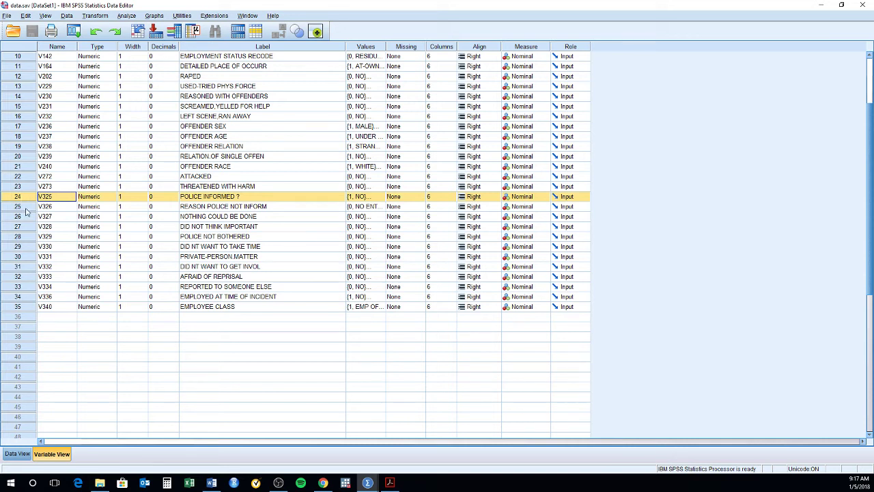
click(30, 208)
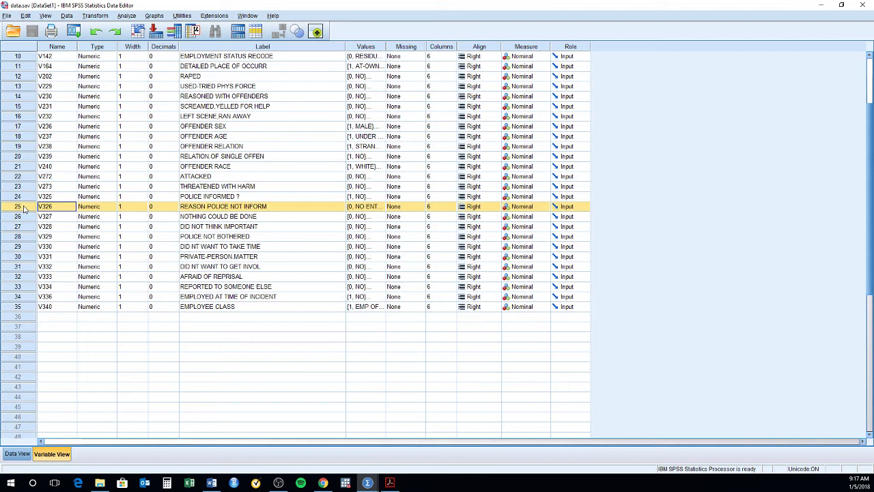
- Examine each reason for not informing the police from V327 to V334, plus the employment variables V336 and V340
click(303, 218)
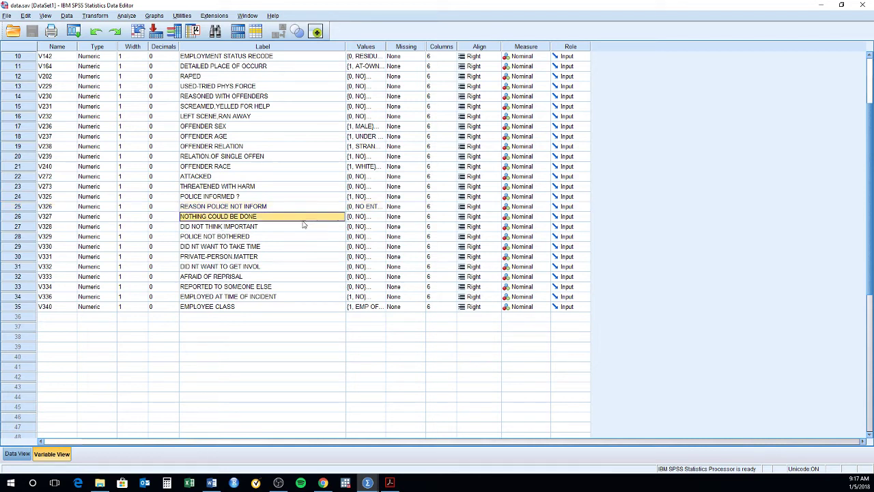
click(297, 228)
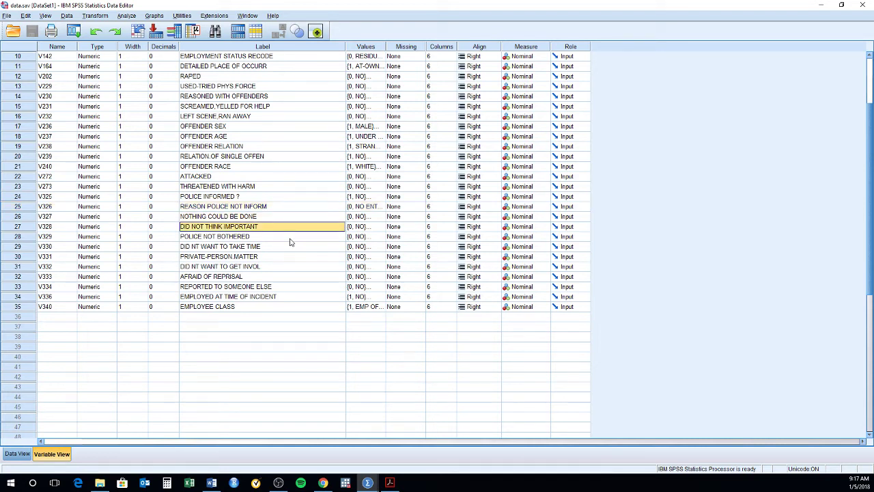
click(291, 239)
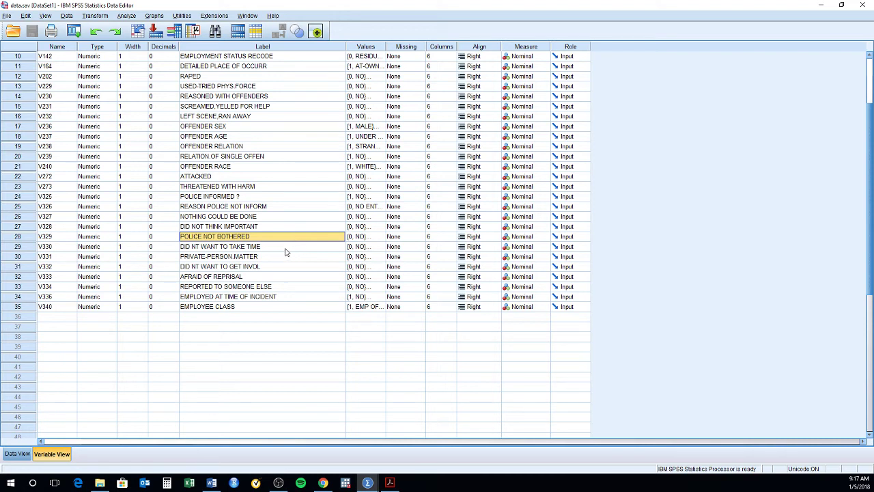
click(286, 250)
click(282, 259)
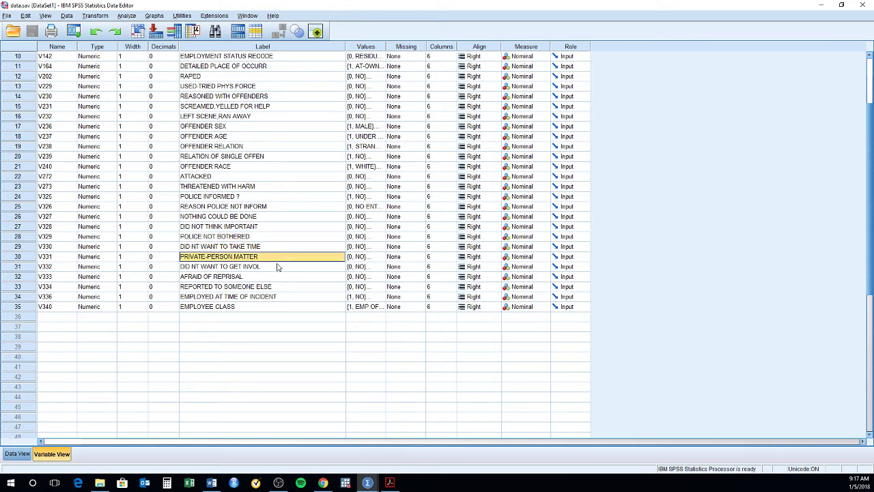
click(280, 268)
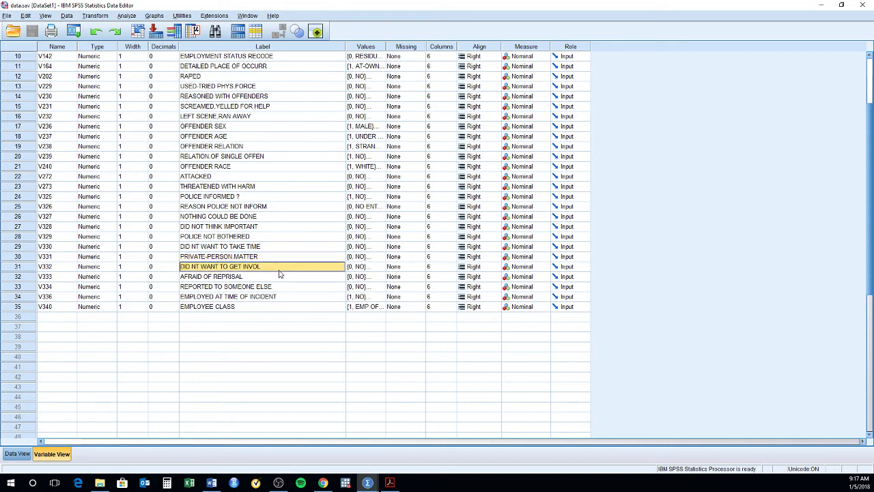
click(278, 279)
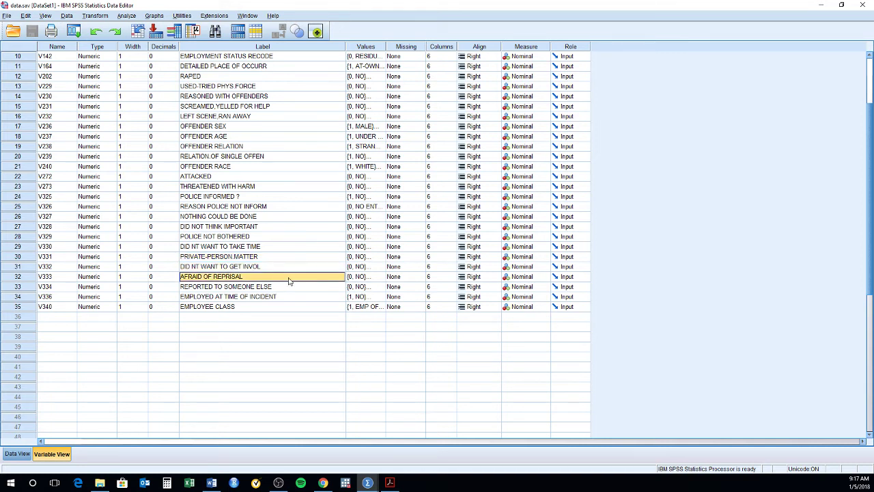
click(255, 290)
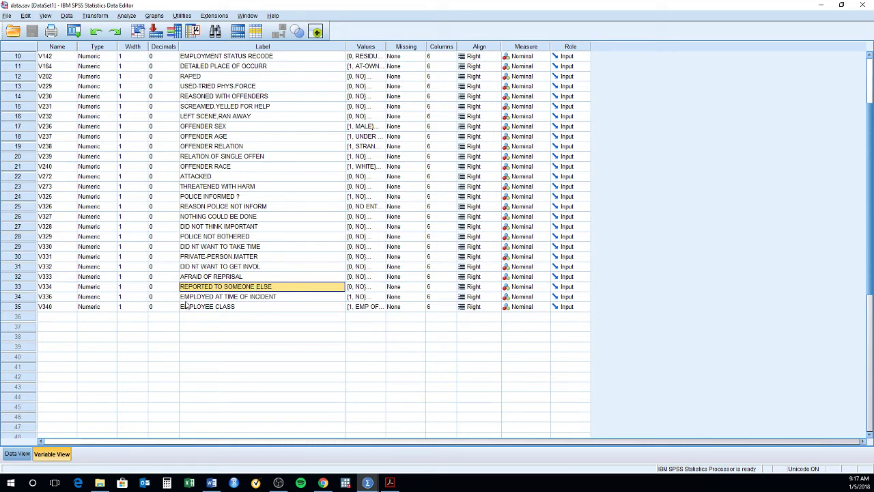
click(20, 298)
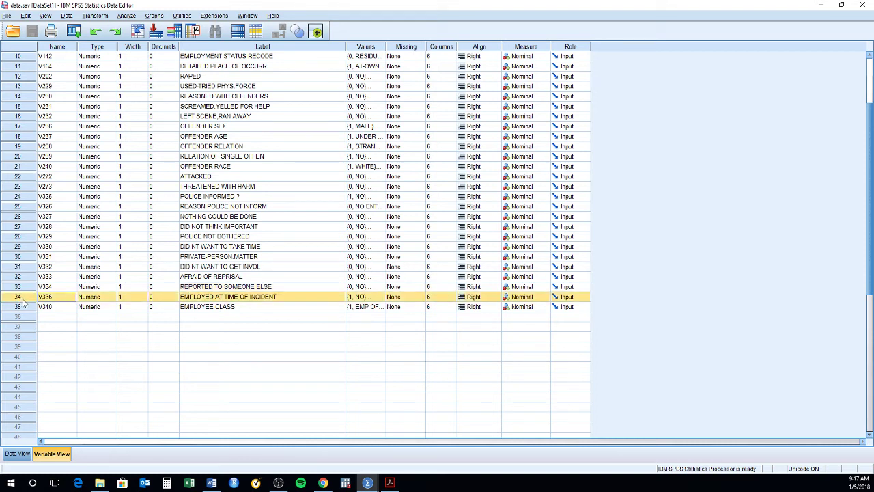
click(20, 309)
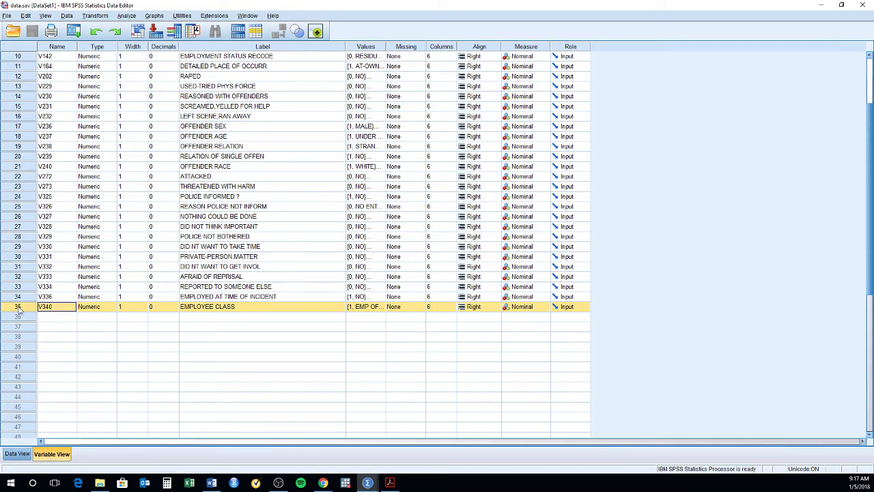
- Return to the respondent demographic variables and select V115, the respondent's age
scroll(148, 246, up, 3)
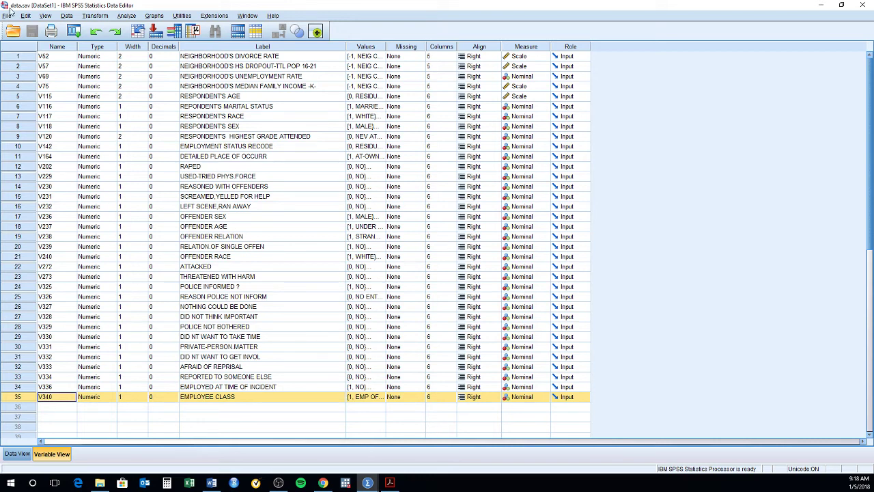
click(50, 97)
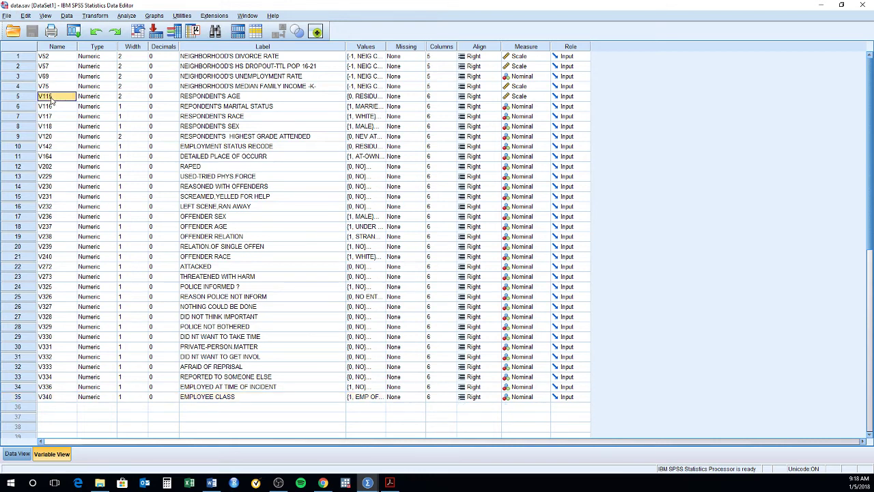